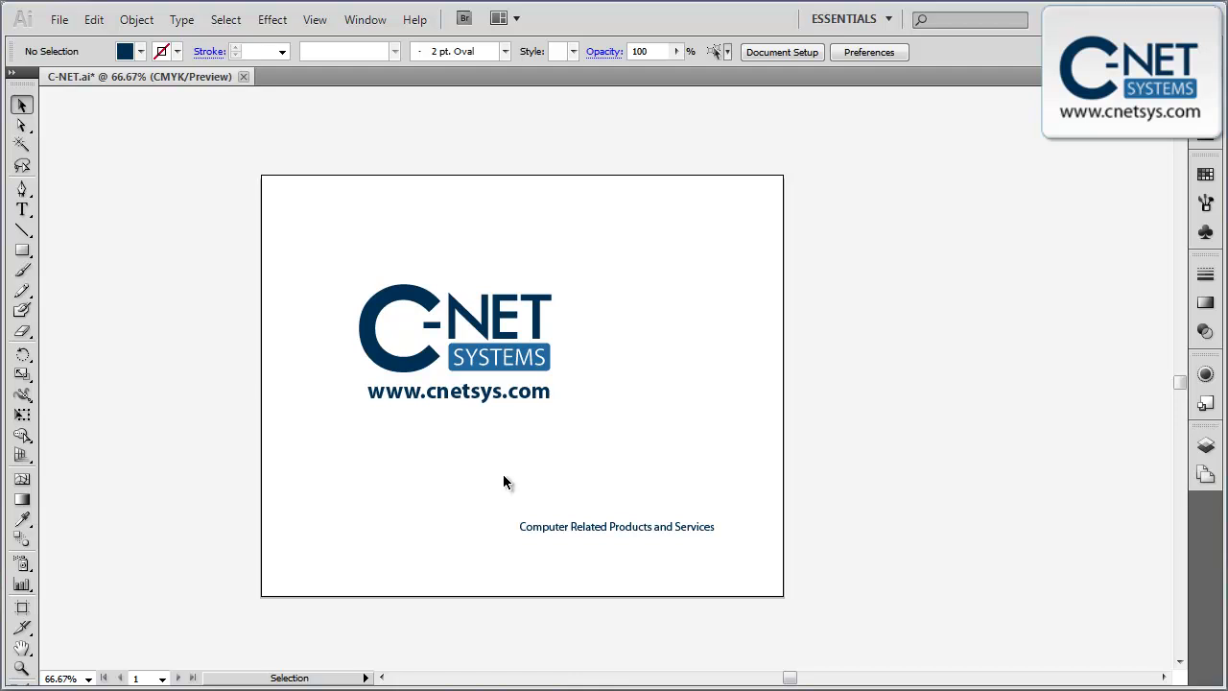
Crop Artboard 1 tightly around the C-NET logo and web address to about 319 × 198 px
click(23, 613)
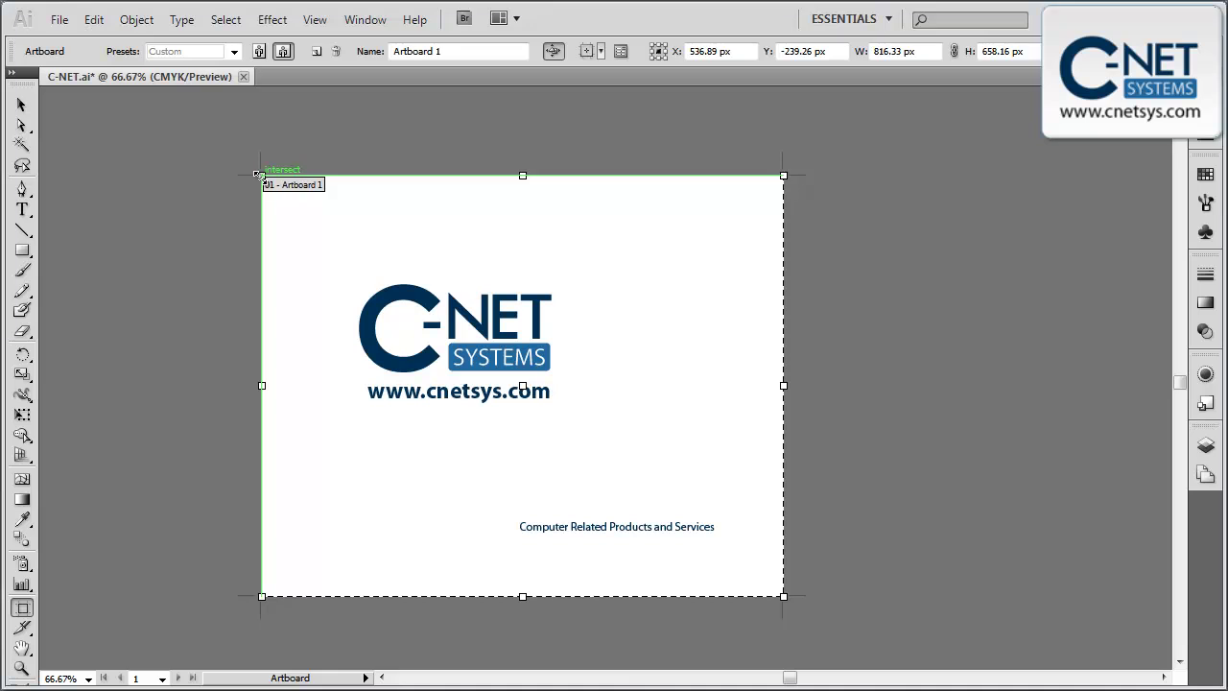
drag(259, 175, 353, 278)
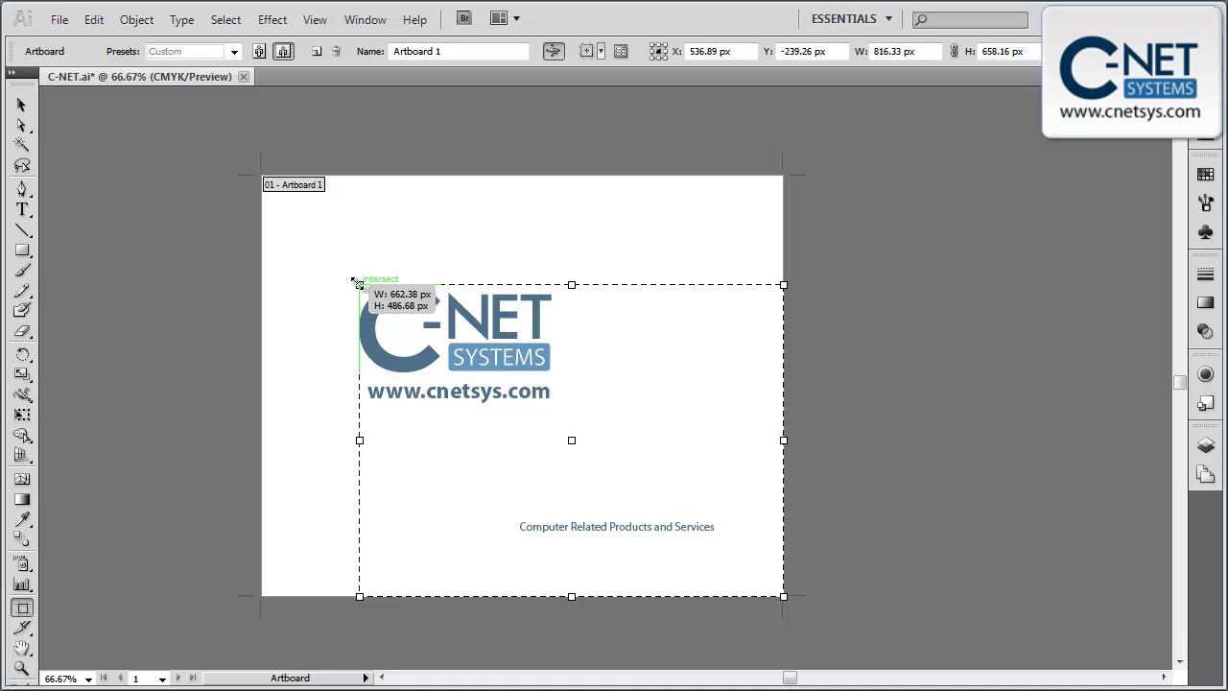
drag(353, 280, 353, 280)
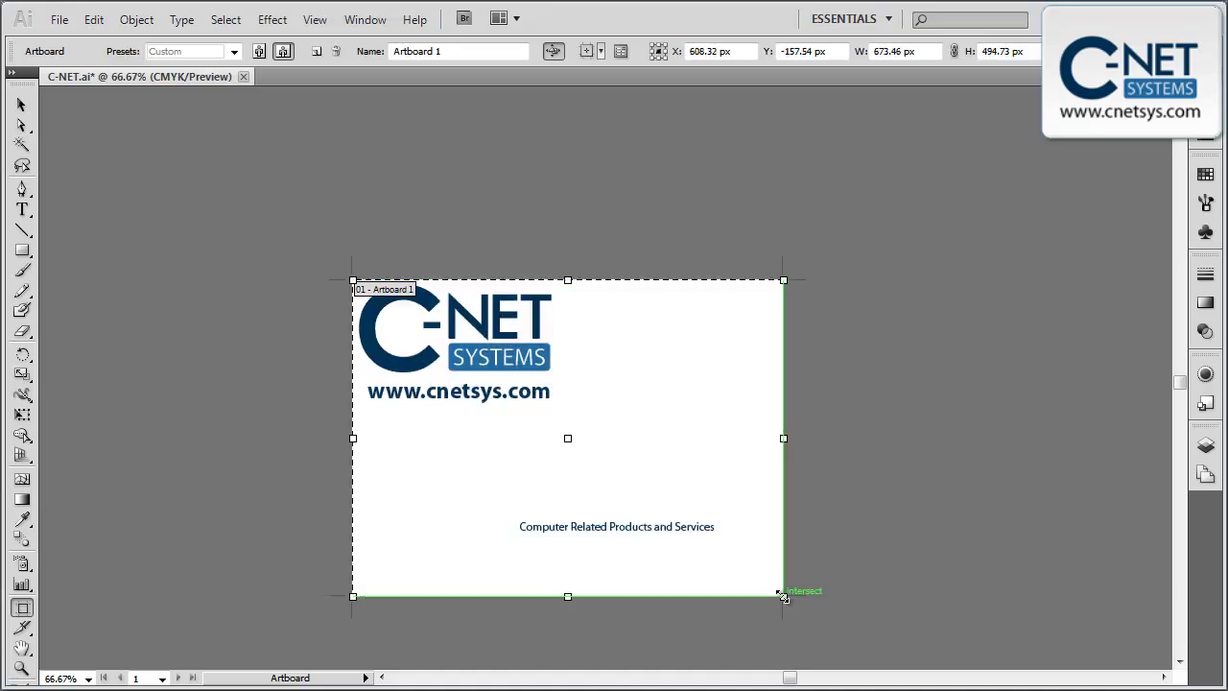
drag(783, 596, 558, 397)
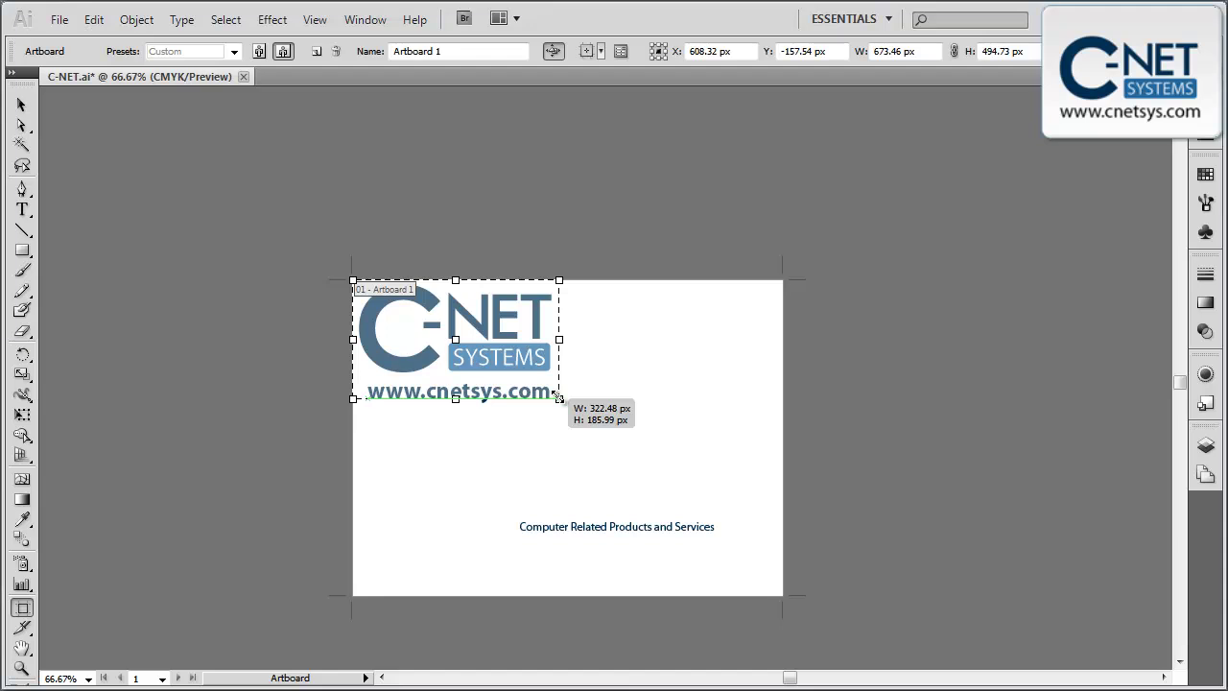
drag(559, 397, 558, 406)
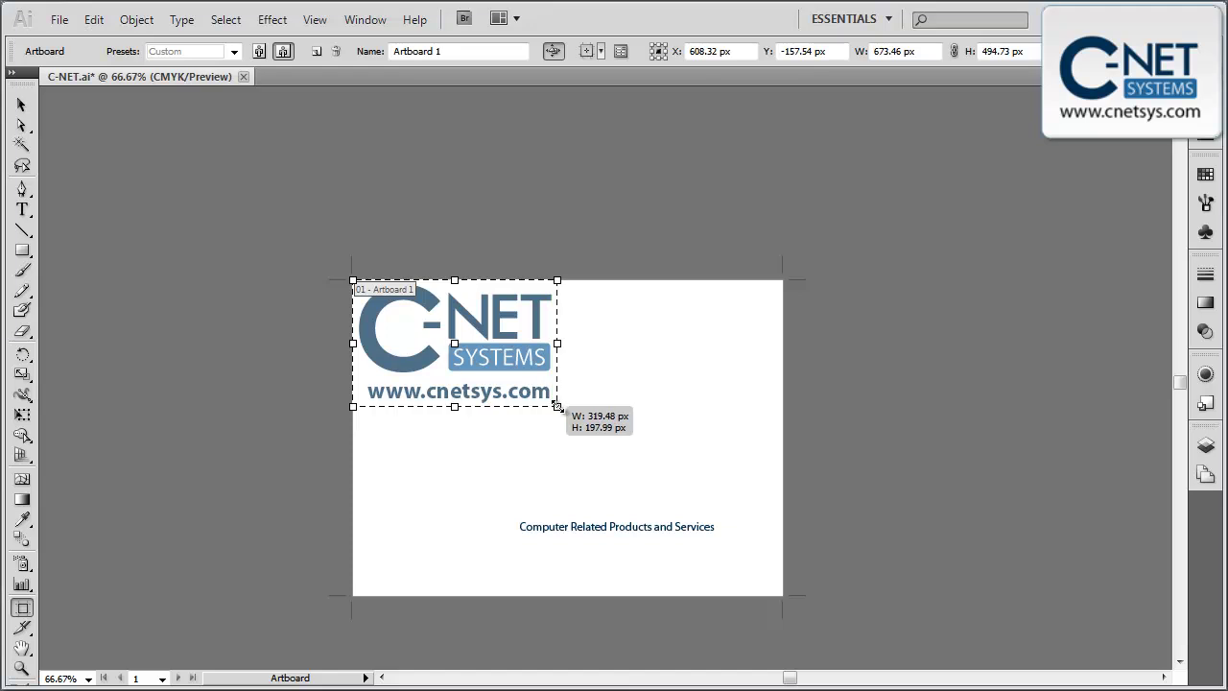
drag(558, 405, 558, 406)
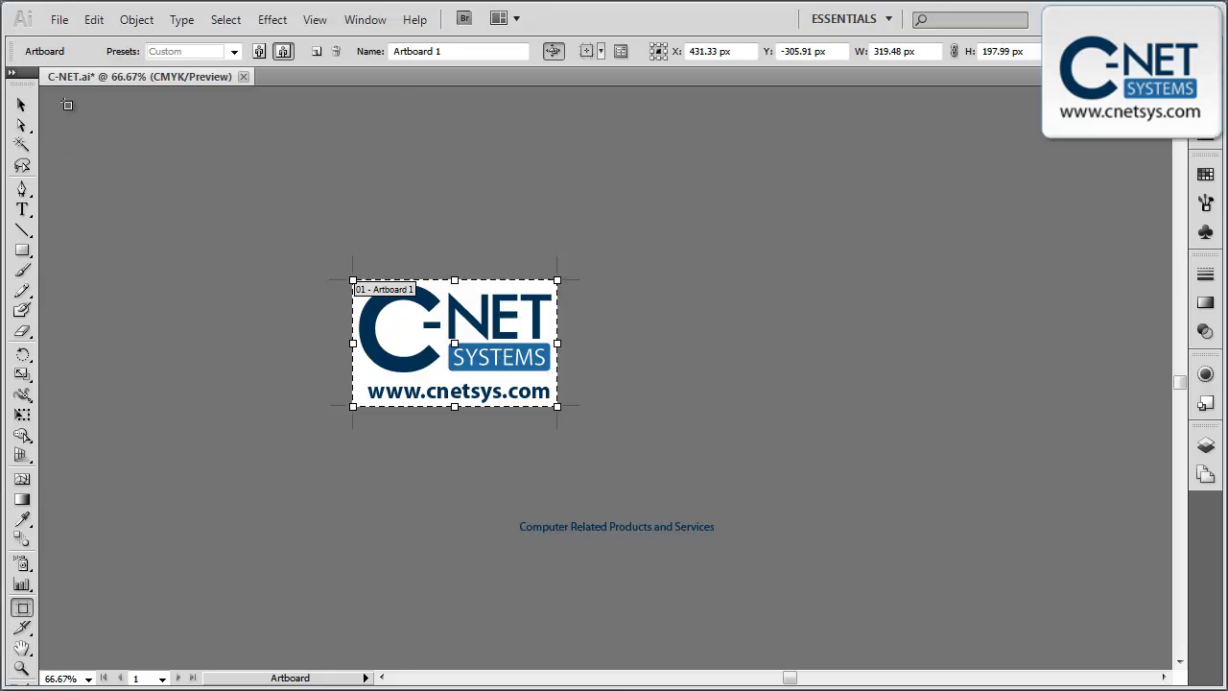
Open the Save for Web & Devices dialog for the cropped logo and bring it fully into view
click(61, 24)
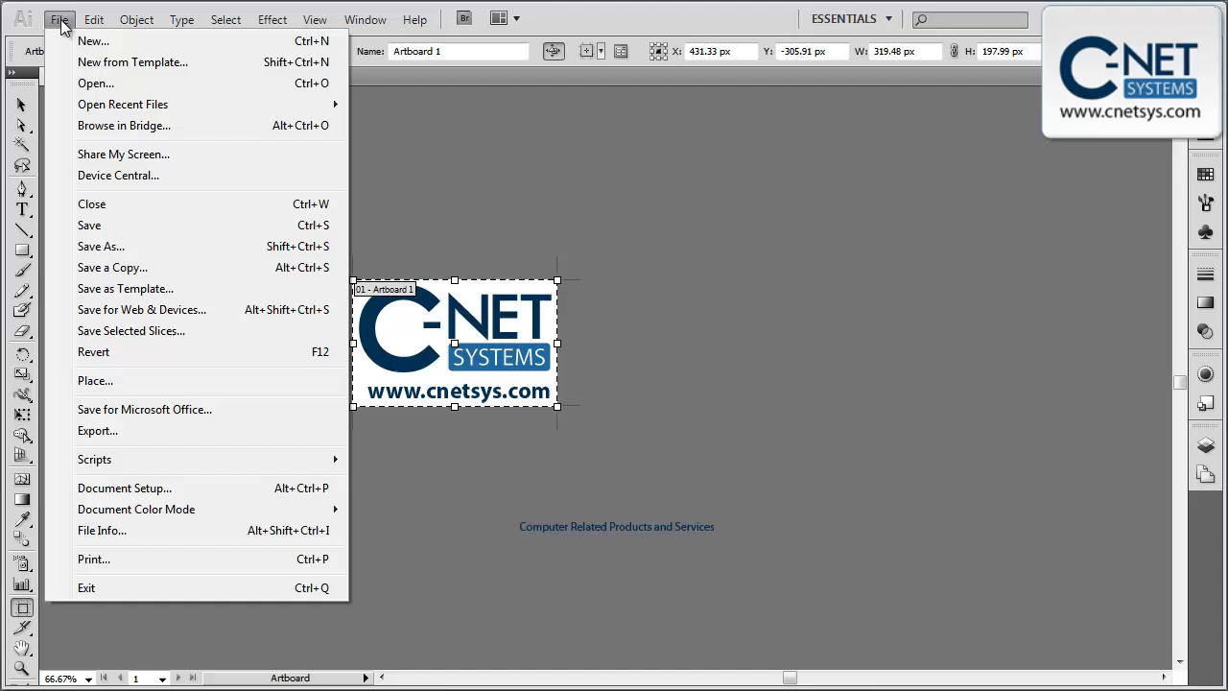
click(199, 311)
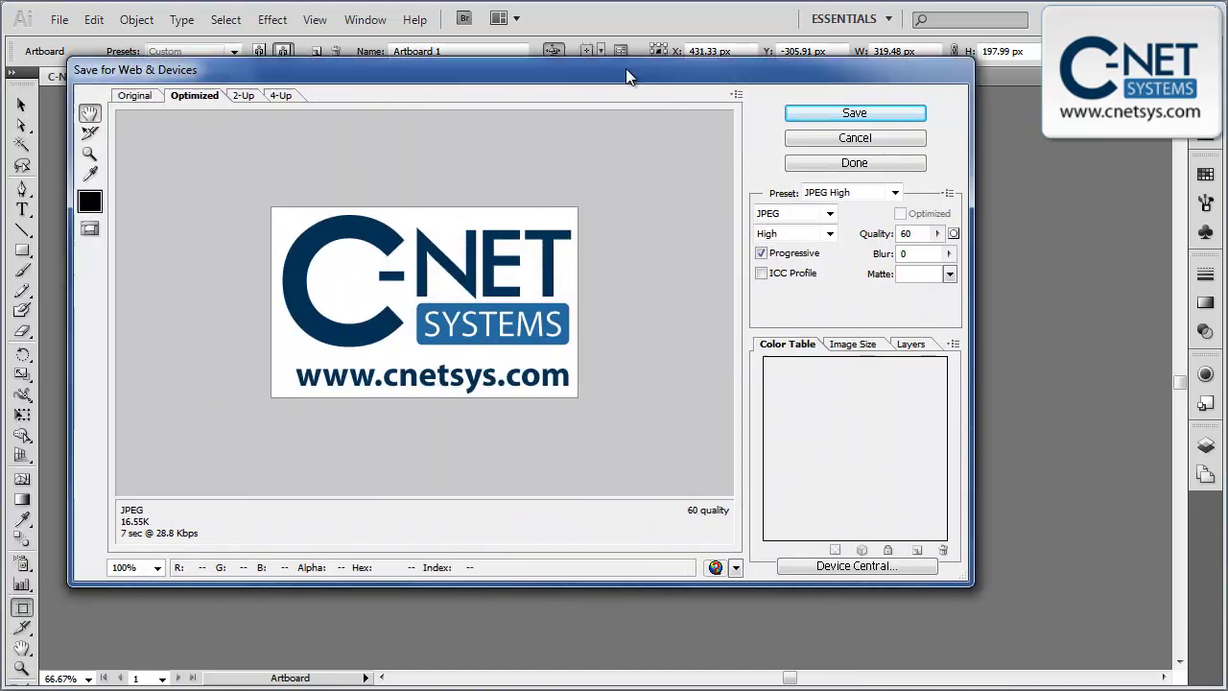
drag(625, 69, 658, 77)
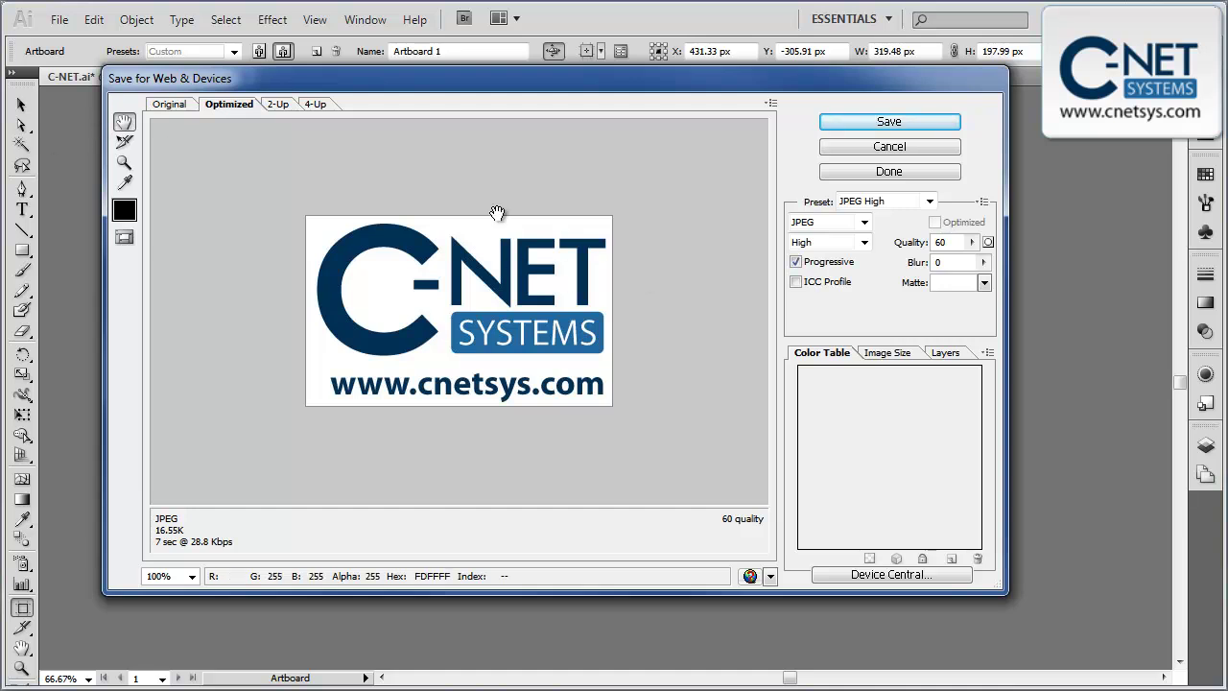
Compare 2-Up and 4-Up JPEG previews and keep the quality 15 version as the optimized result
click(278, 105)
click(238, 108)
click(279, 107)
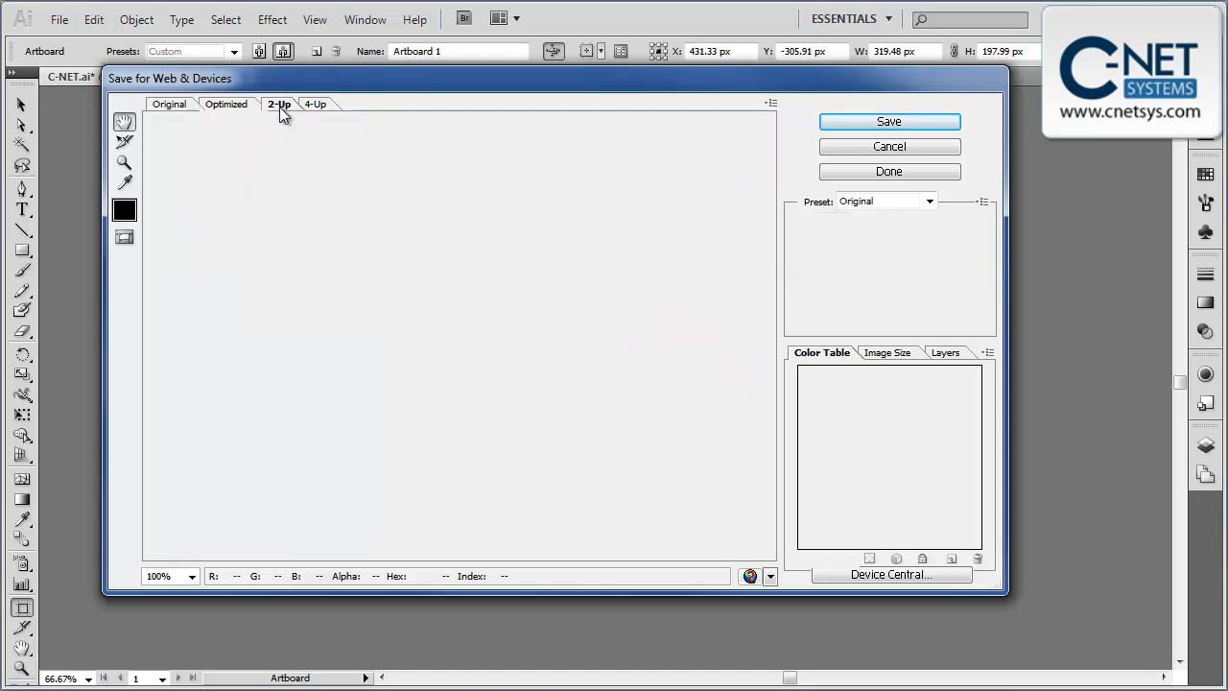
click(317, 106)
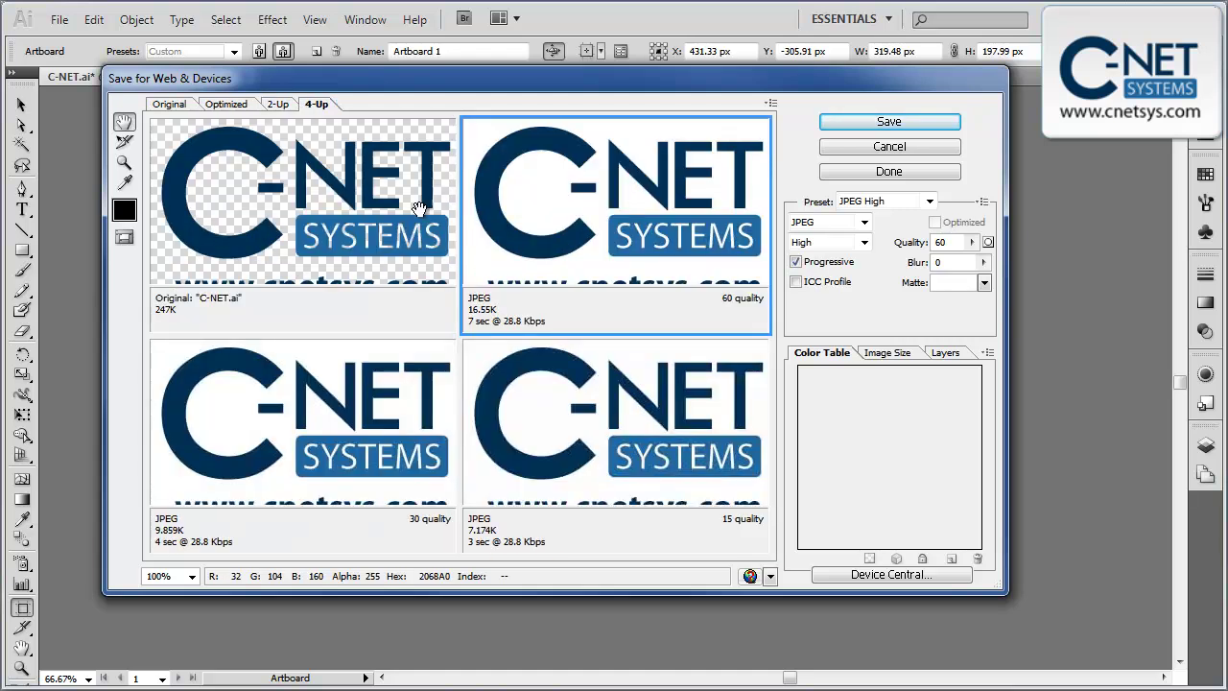
click(582, 461)
click(329, 434)
click(309, 216)
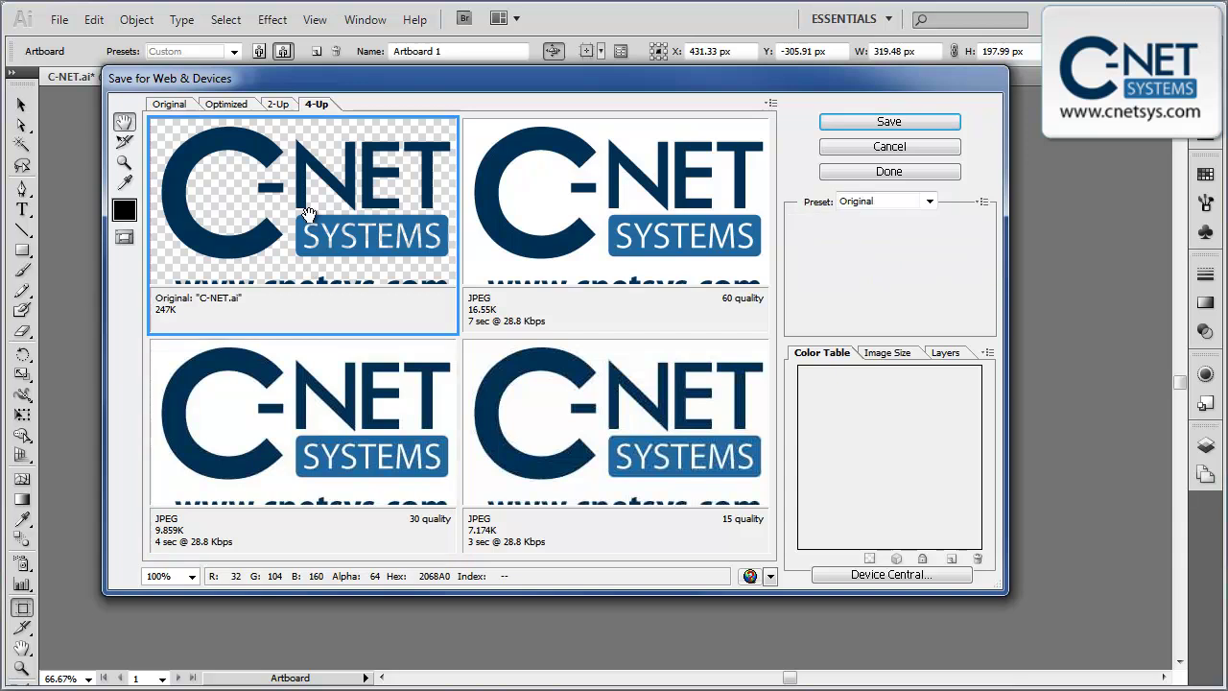
click(562, 204)
click(567, 452)
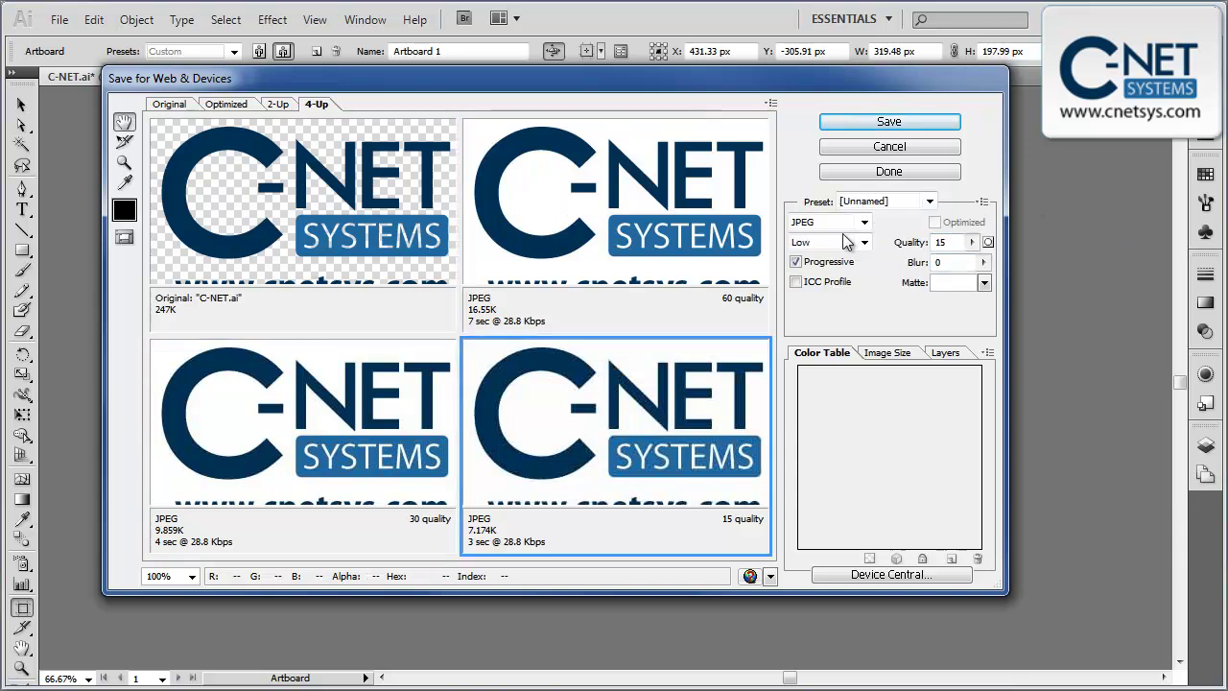
click(227, 105)
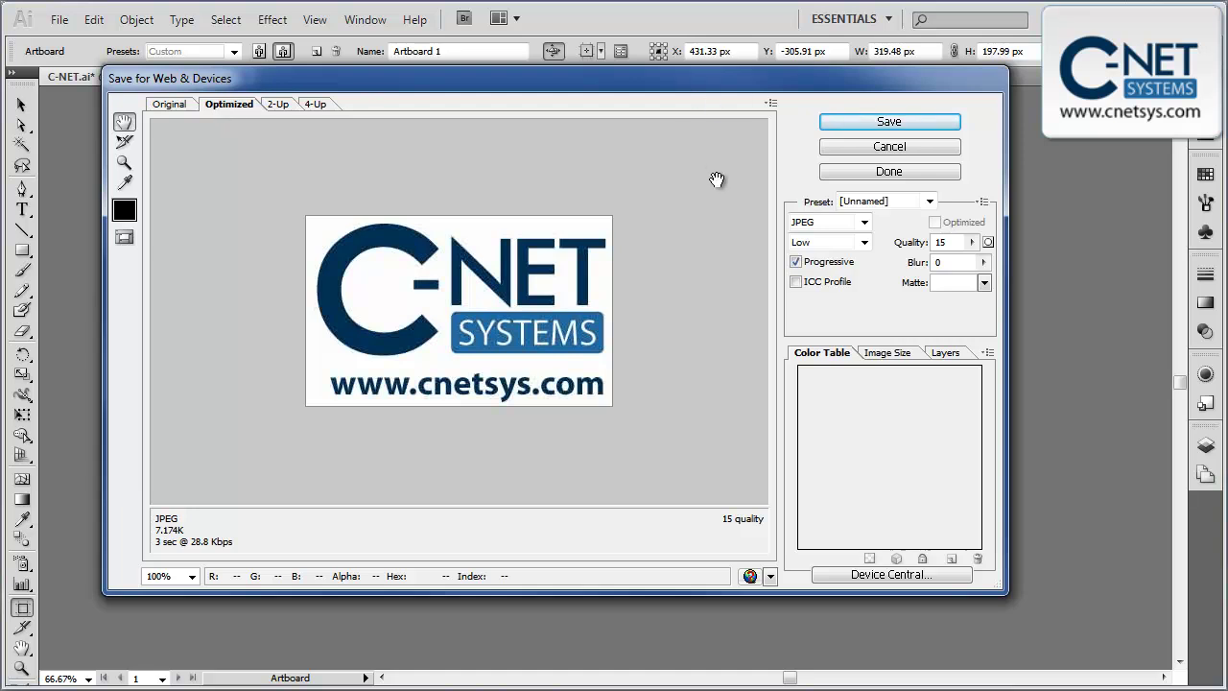
Try PNG-24 with transparency toggled off and back on, then change the format to GIF
click(865, 223)
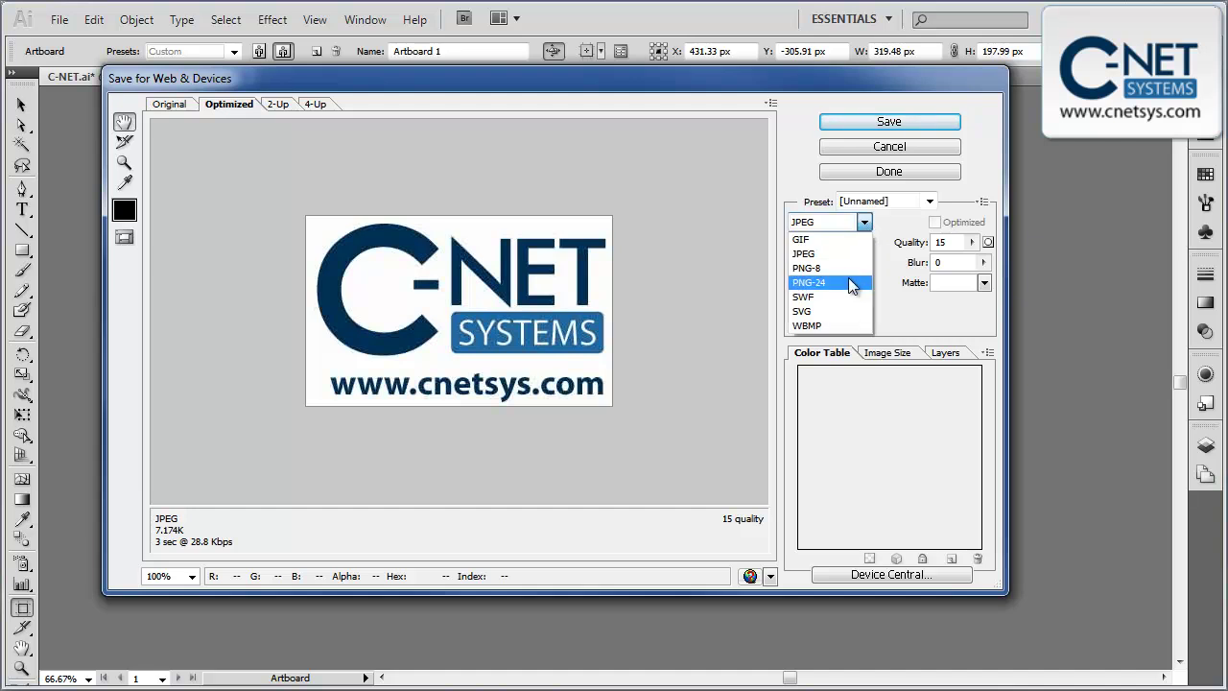
click(849, 281)
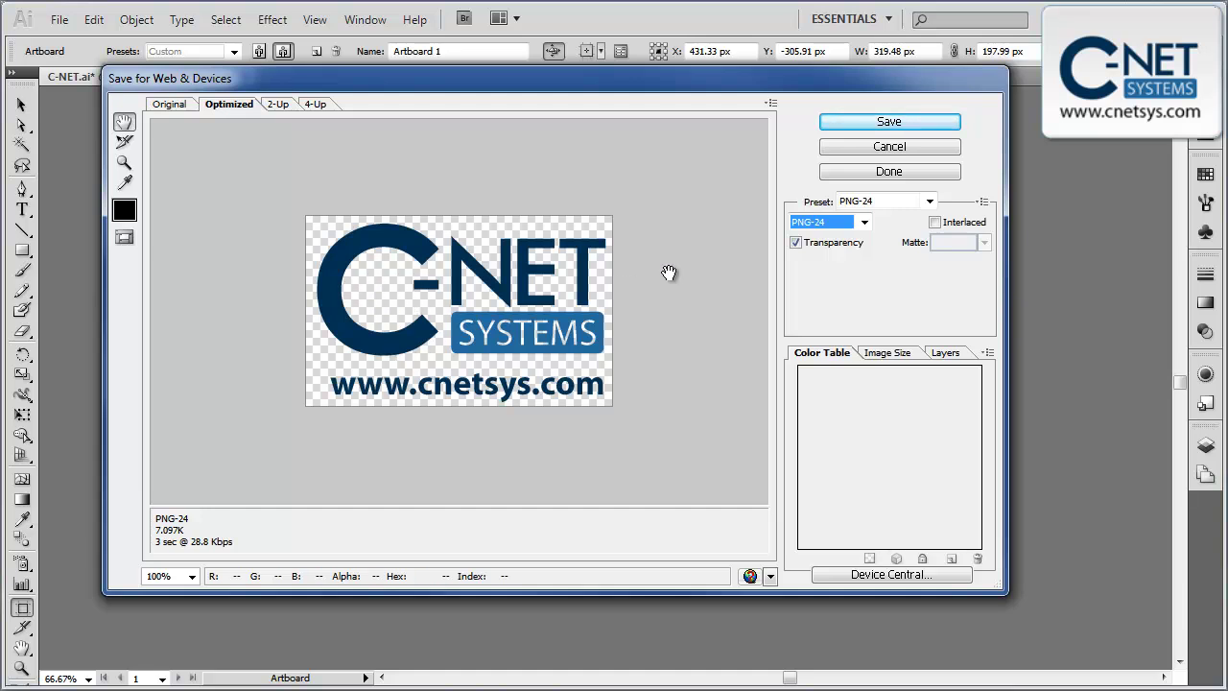
click(796, 243)
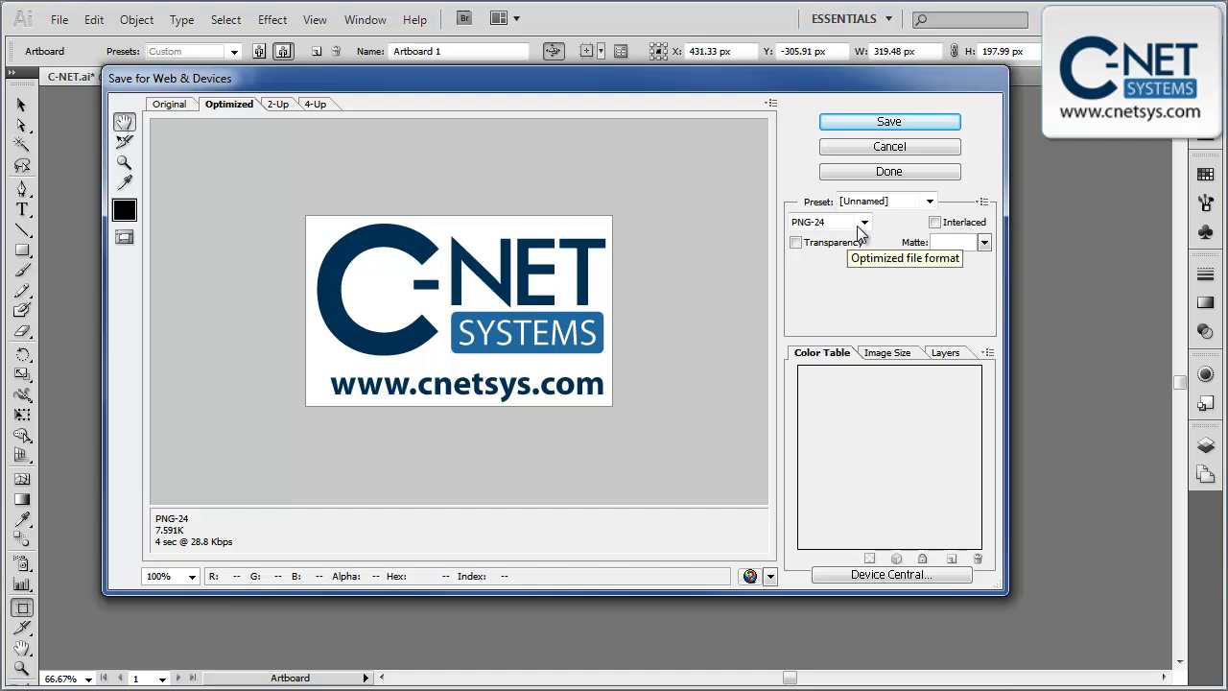
click(795, 241)
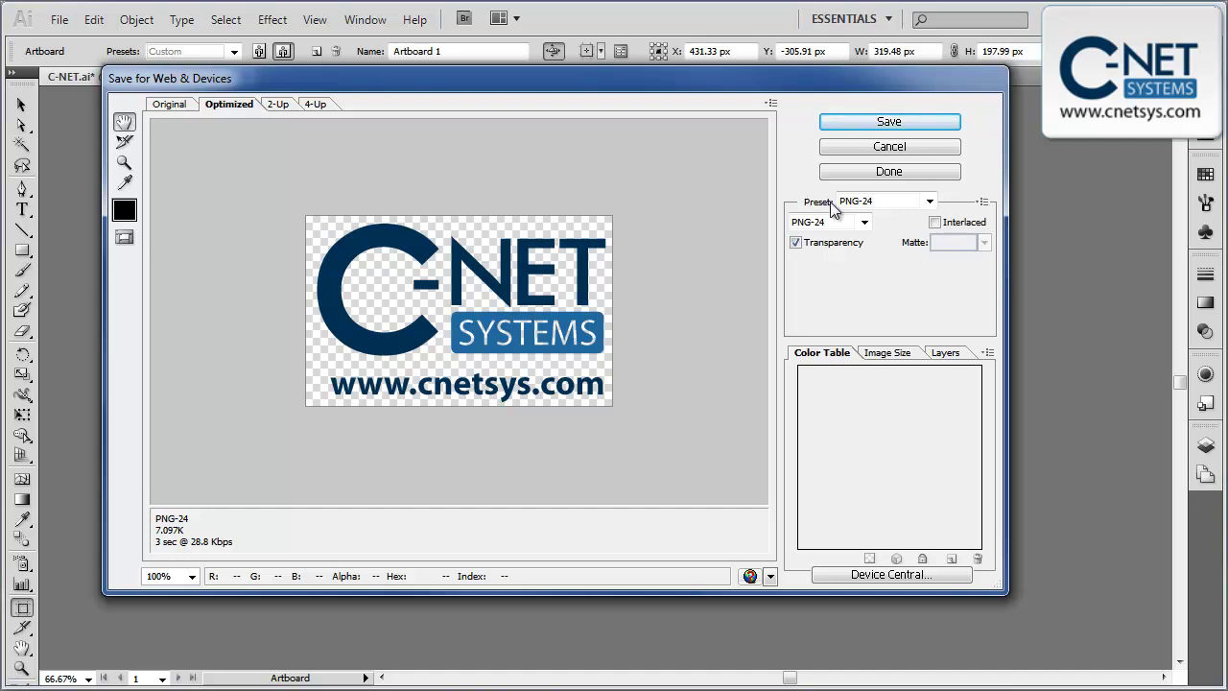
click(863, 223)
click(829, 240)
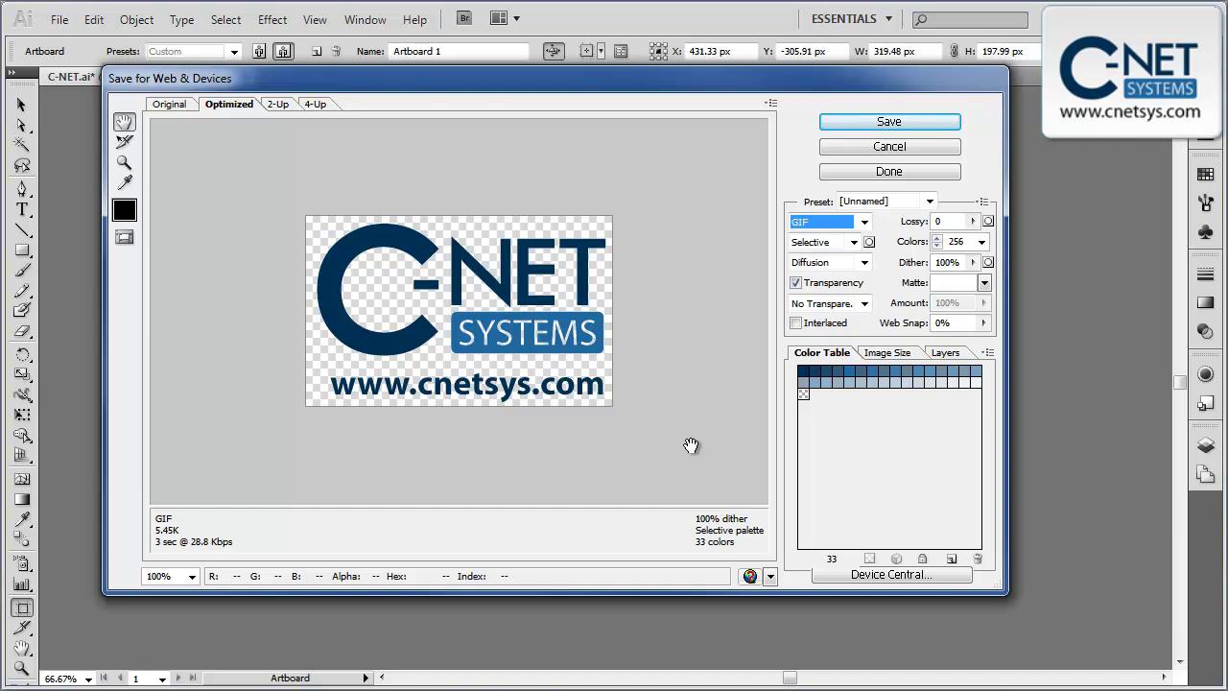
Settle on PNG-8 with transparency as the export format, going briefly through JPEG, and start saving
click(865, 222)
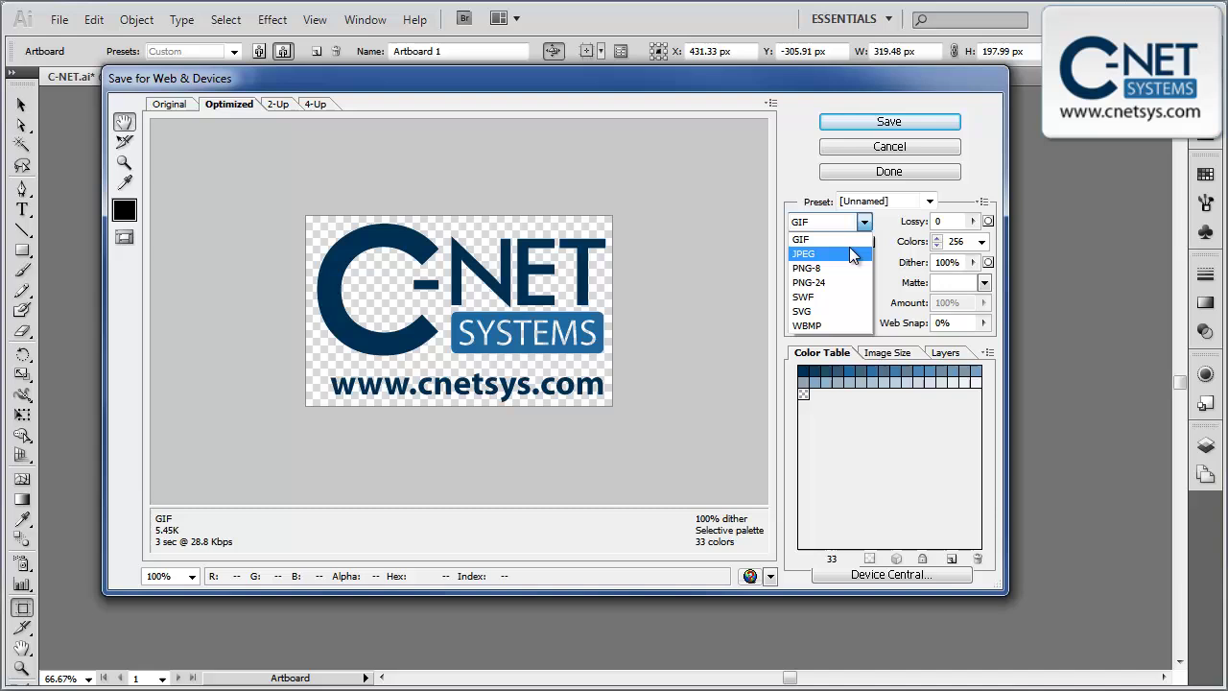
click(853, 252)
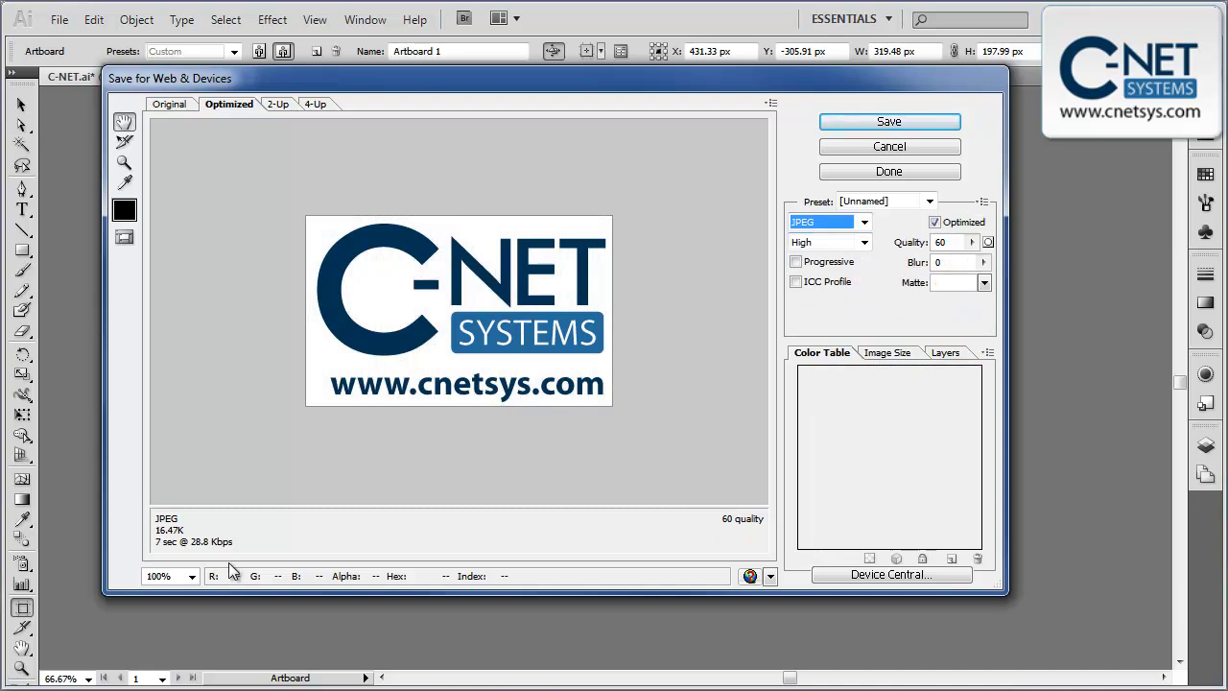
click(865, 222)
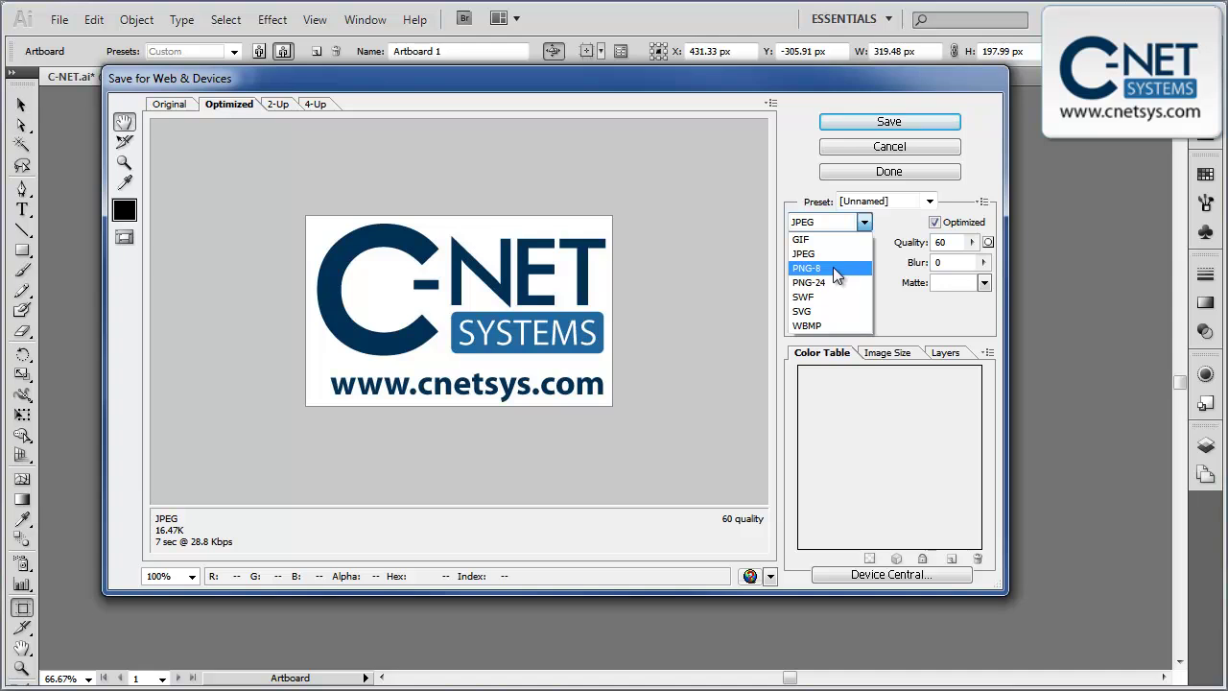
click(832, 269)
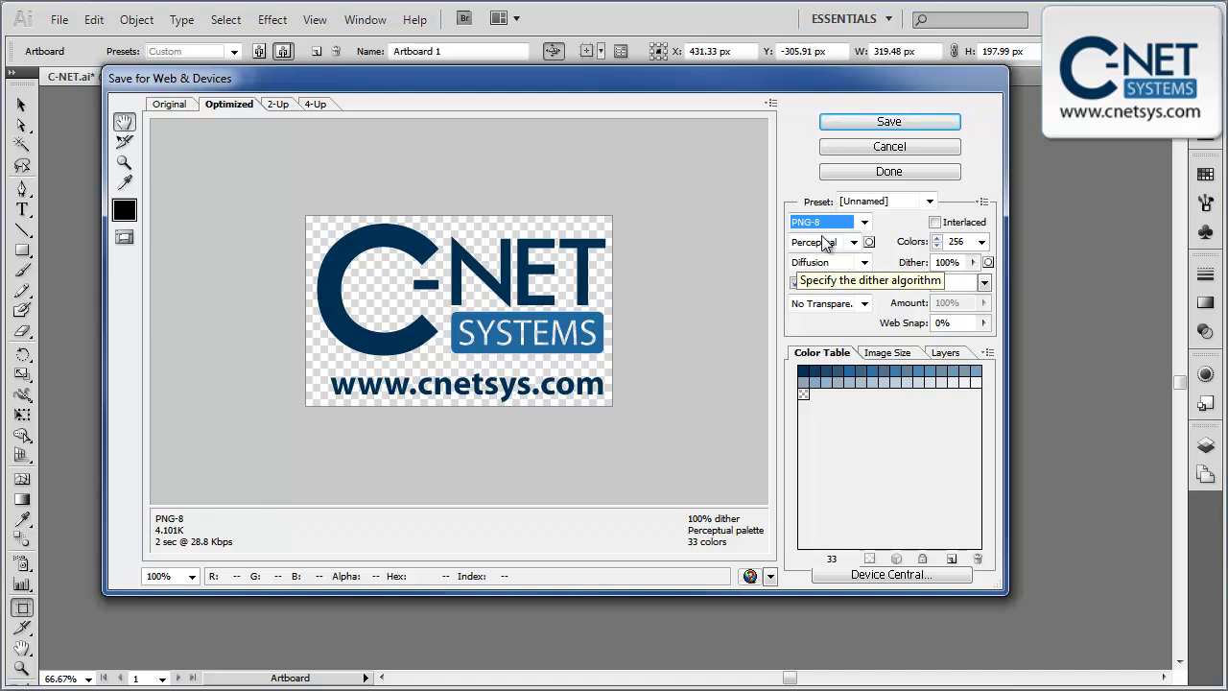
click(864, 223)
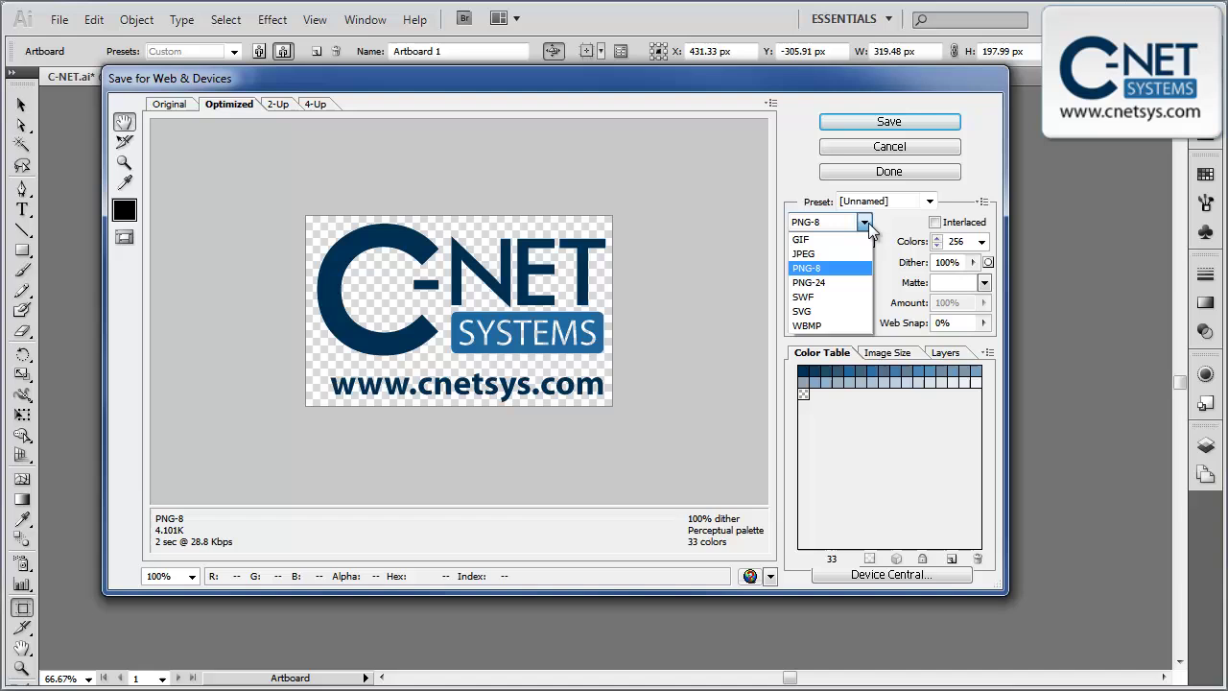
click(866, 227)
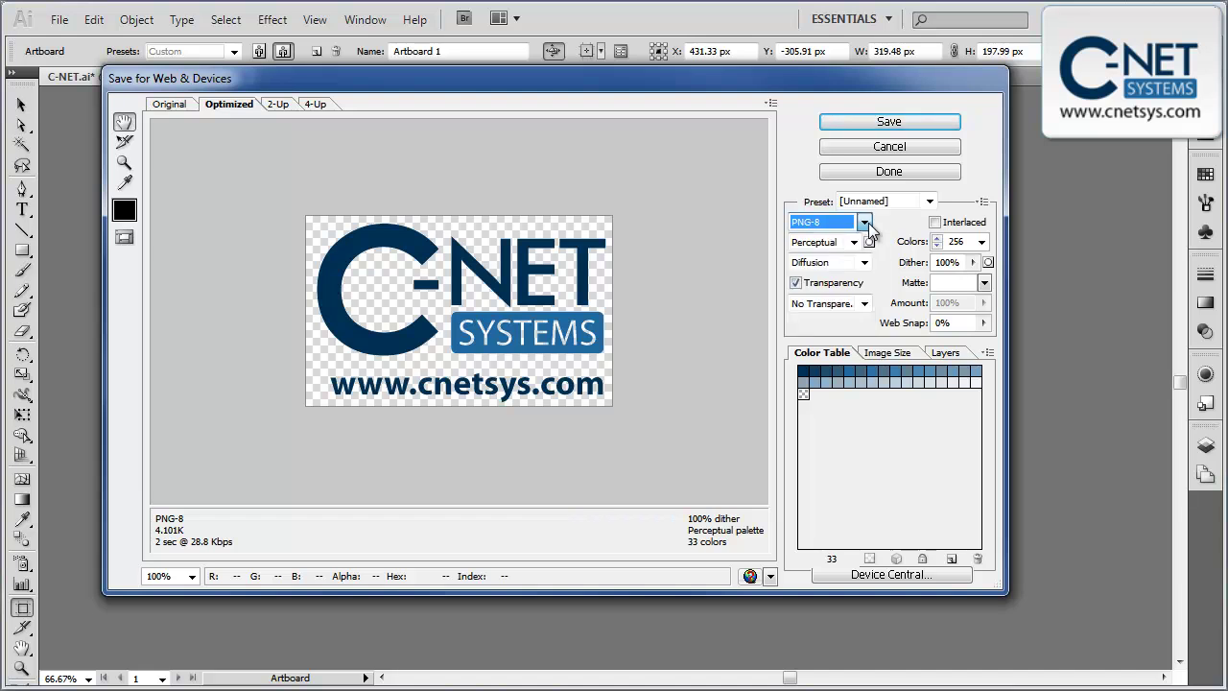
click(858, 120)
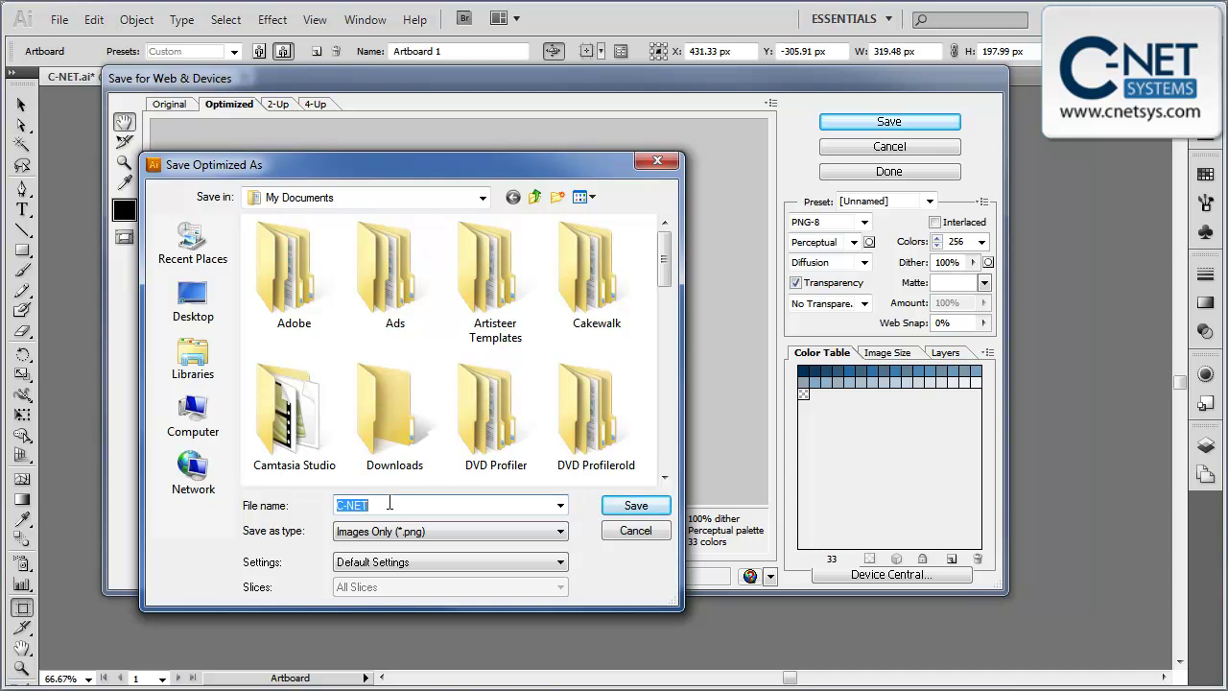
Save the optimized image as C-NET in PNG format to My Documents
click(659, 506)
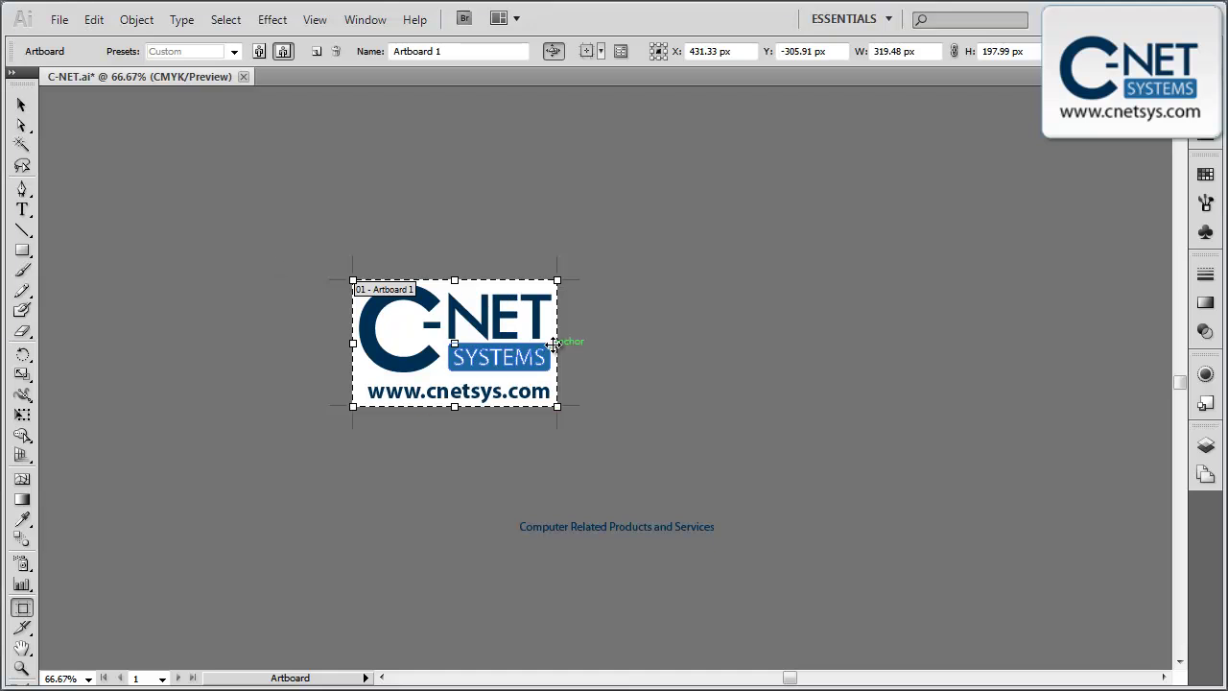
Enlarge Artboard 1 to about 928 × 802 px around the logo and tagline, then return to the Selection tool
drag(353, 280, 272, 134)
drag(558, 406, 844, 625)
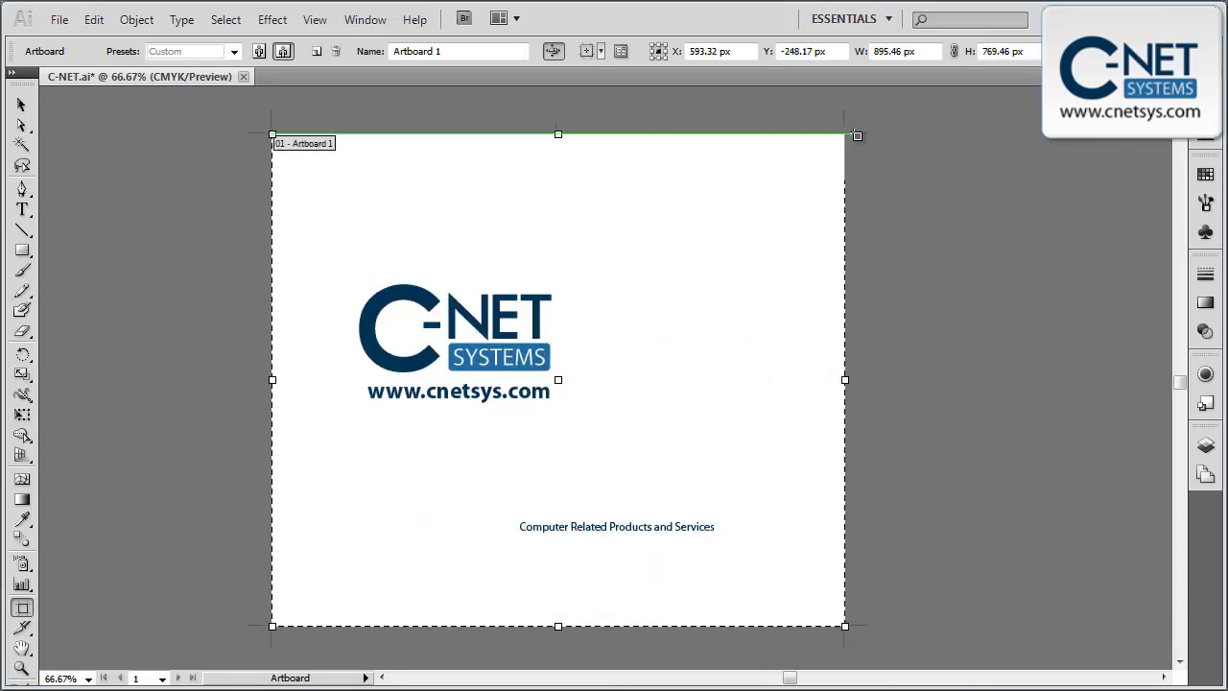
mouse_move(857, 135)
mouse_down()
mouse_move(880, 129)
mouse_move(866, 113)
mouse_up()
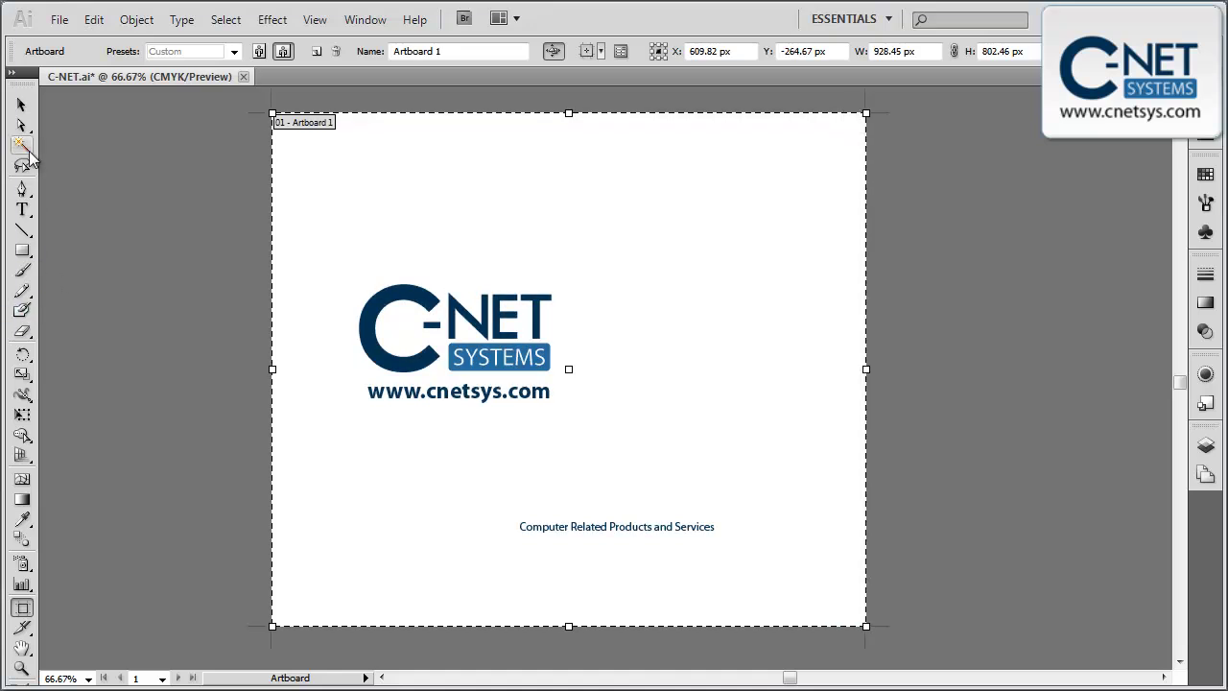
click(23, 106)
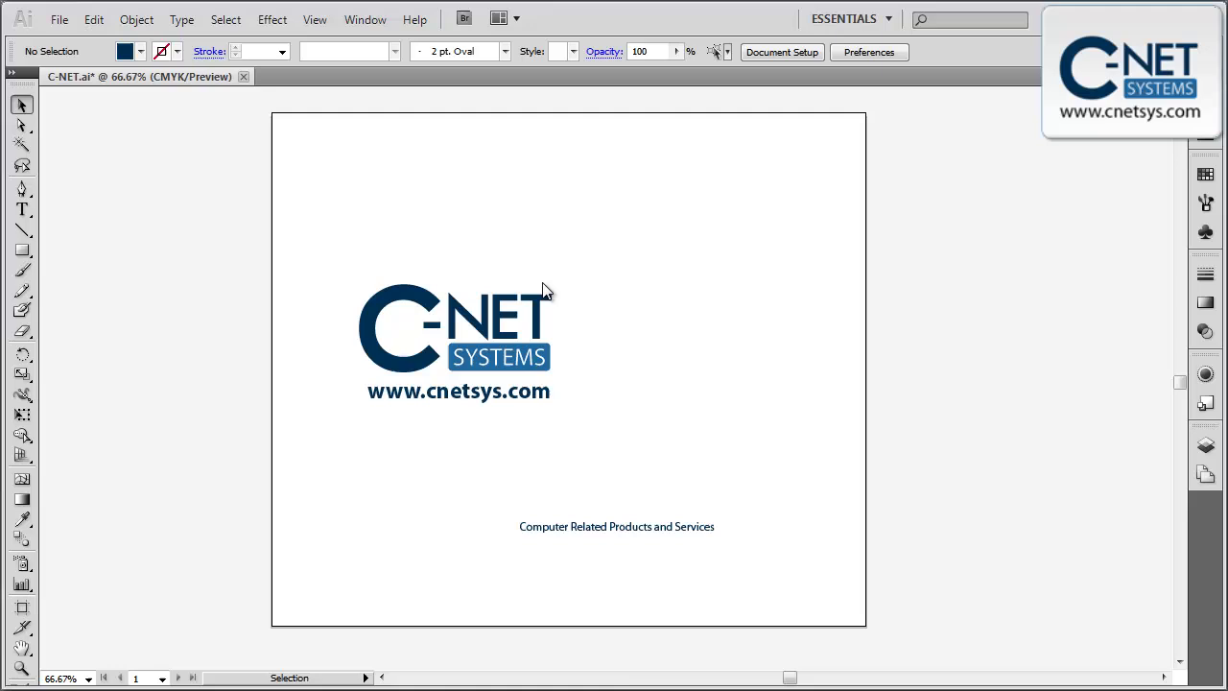